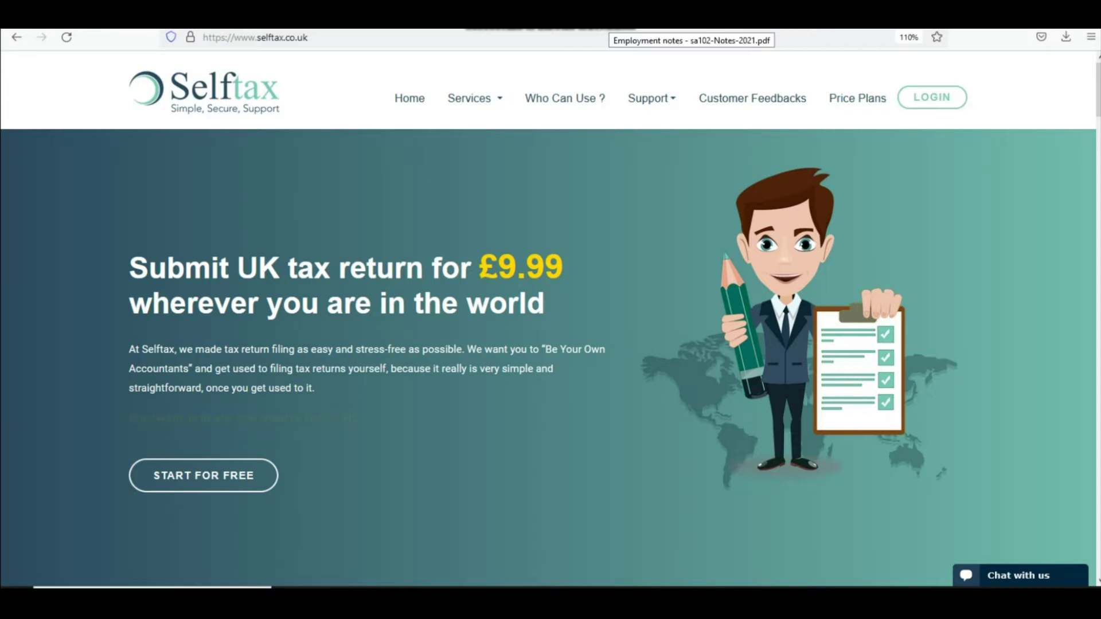
Open the HMRC Employment notes PDF for 2020-21 and read through its guidance on filling in the Employment pages
click(608, 28)
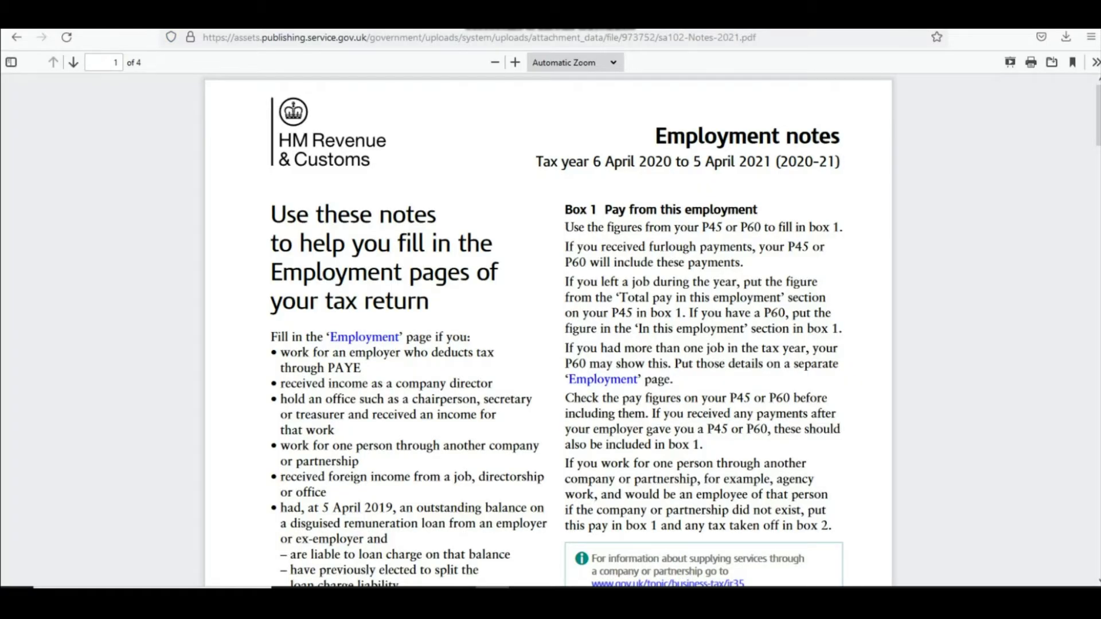
scroll(547, 330, down, 6)
scroll(548, 330, down, 1)
scroll(548, 330, up, 8)
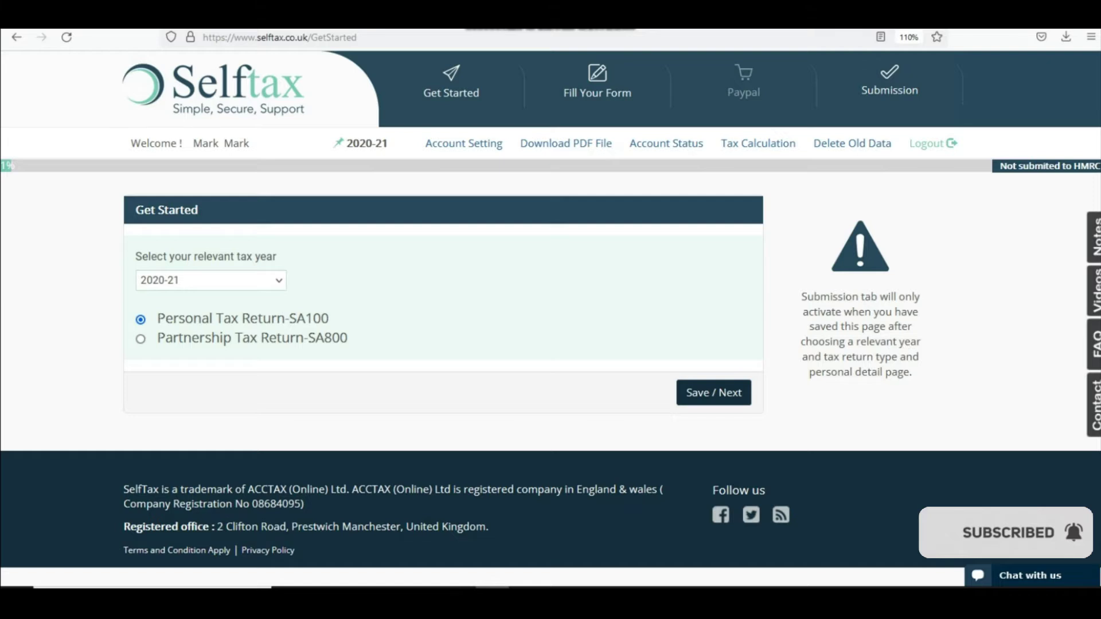
Save the Personal Tax Return-SA100 selection for tax year 2020-21, and save the prefilled personal details as they are
click(713, 393)
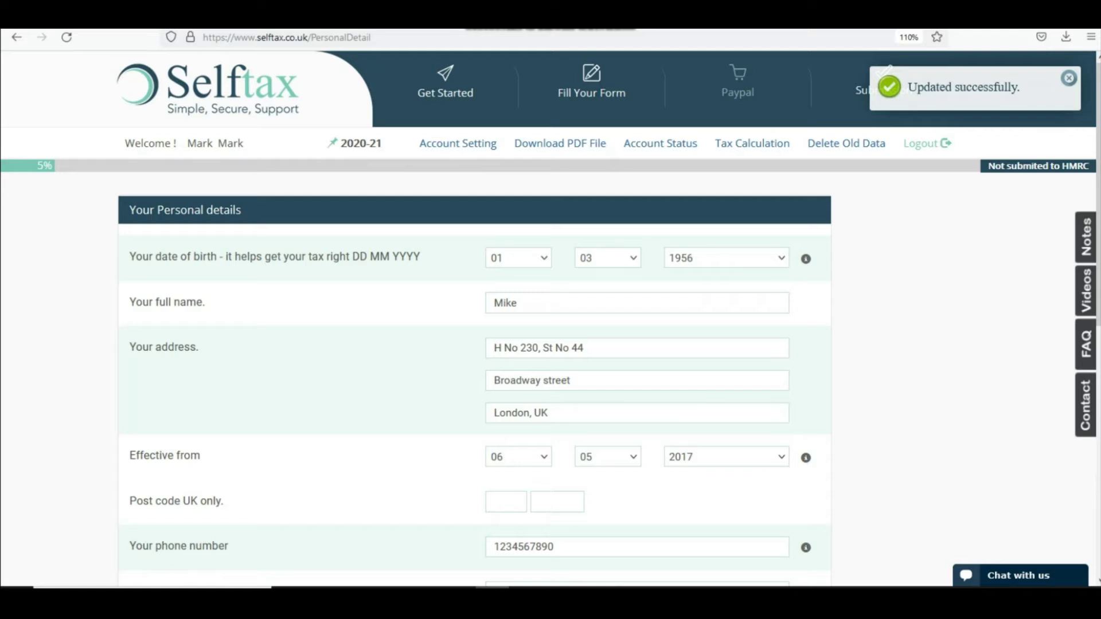
scroll(551, 319, down, 3)
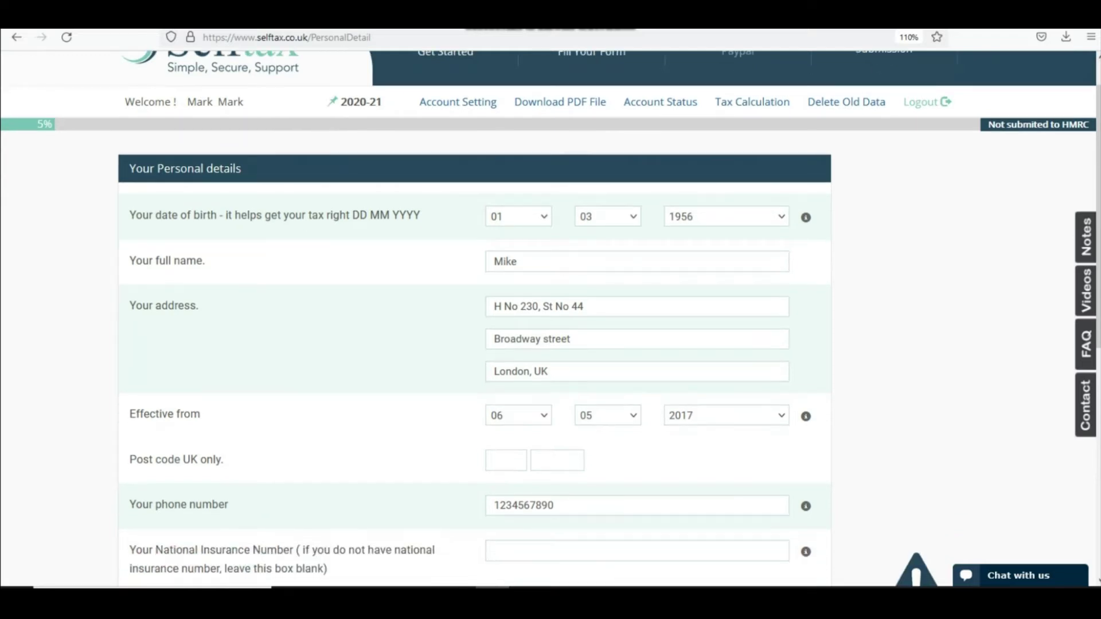
scroll(550, 319, down, 1)
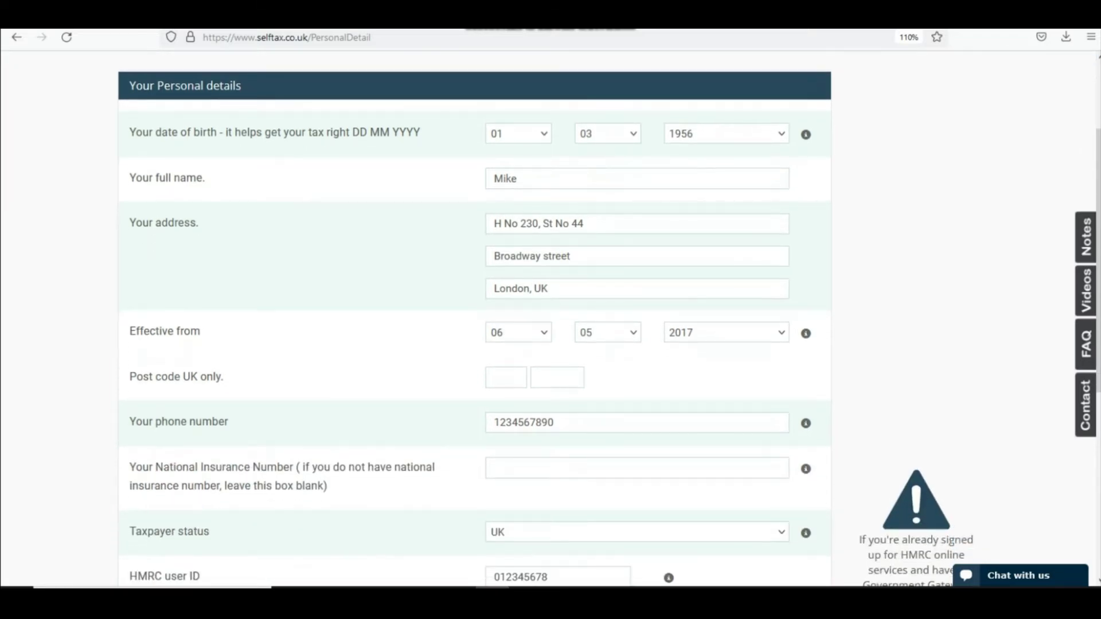
scroll(551, 318, down, 1)
scroll(550, 318, down, 7)
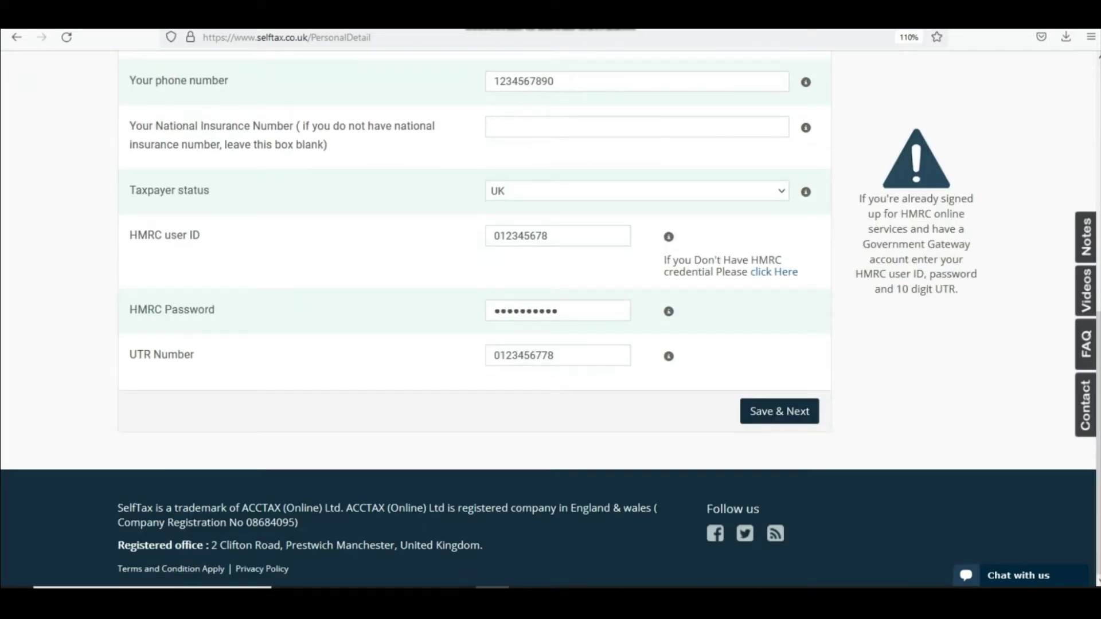
click(779, 411)
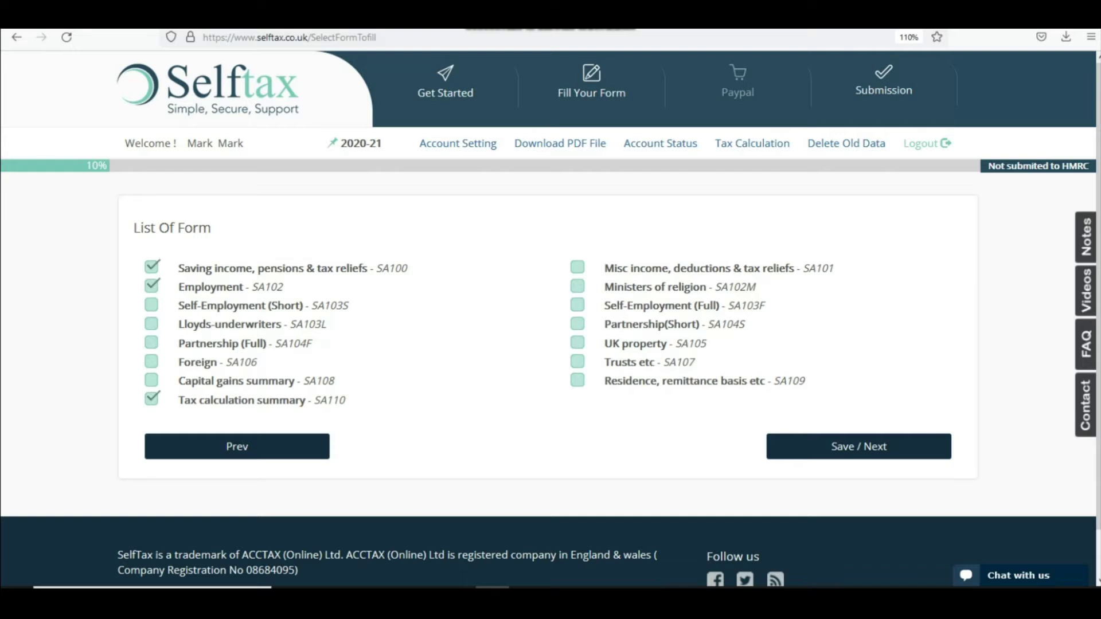
Save the form list with Employment SA102 included, and open the Employment form
click(151, 285)
click(151, 285)
click(857, 446)
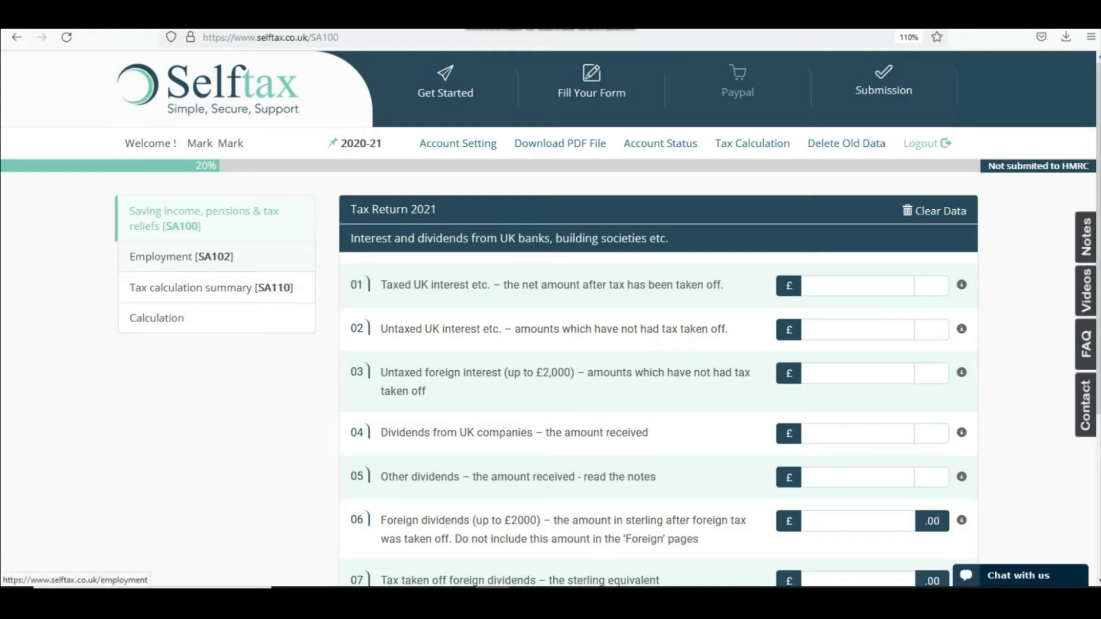
click(181, 257)
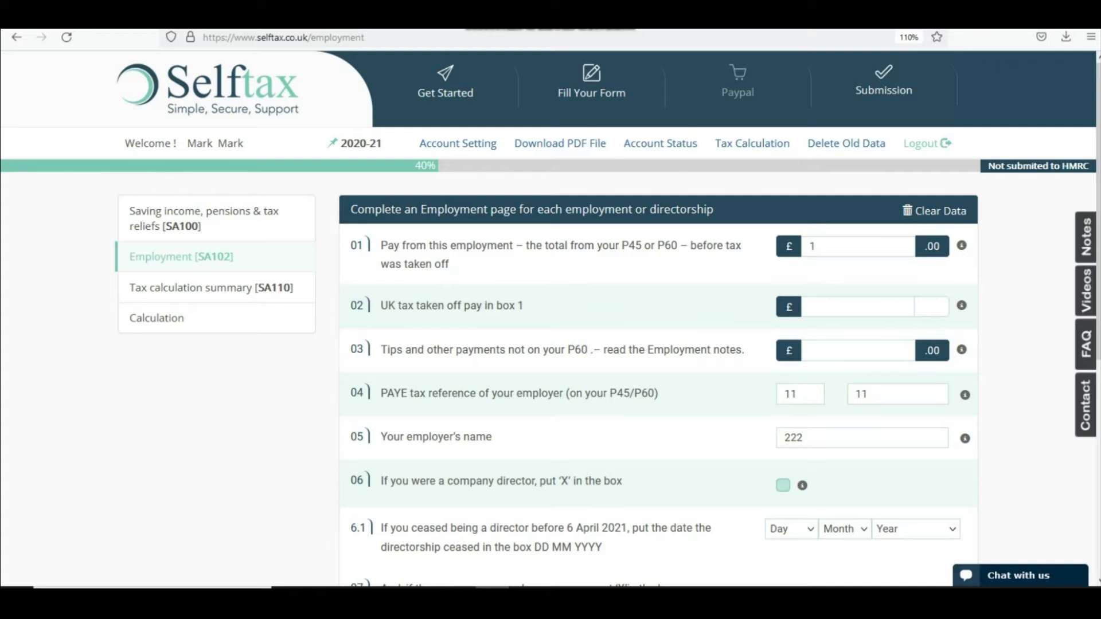
Examine boxes 1 to 6 of the Employment form, covering pay, UK tax taken off, PAYE reference, employer's name and directorship
double_click(814, 246)
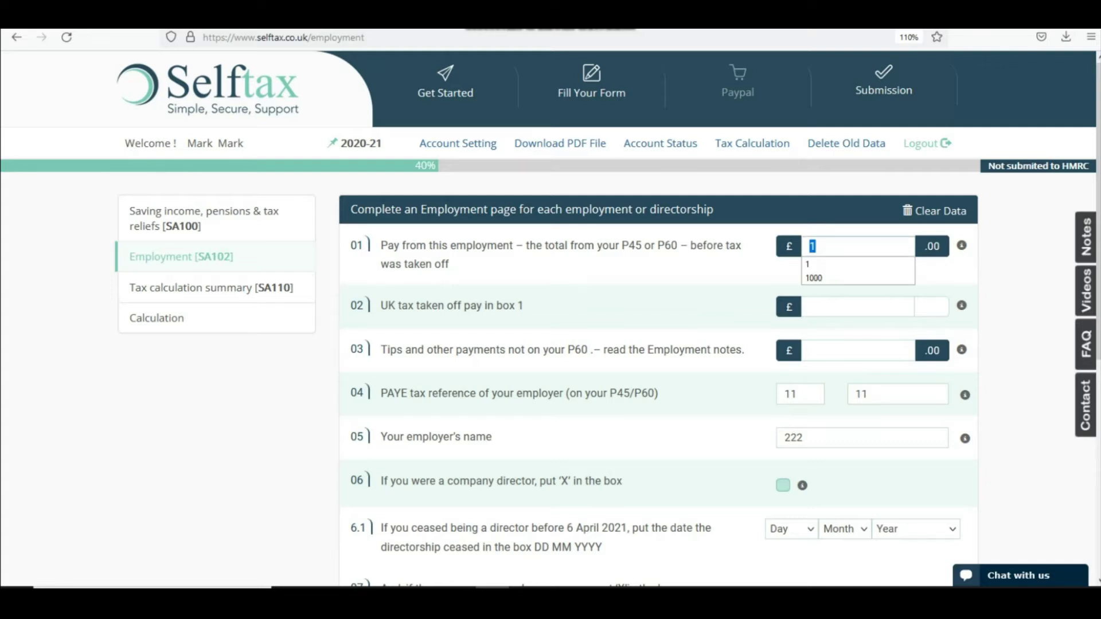
click(810, 306)
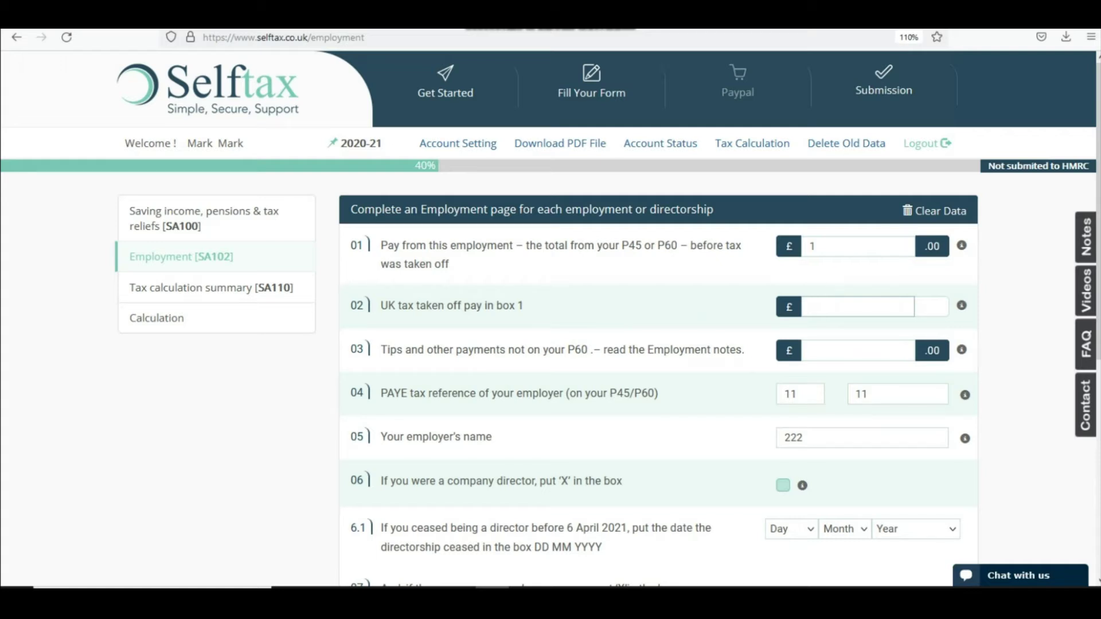
triple_click(453, 393)
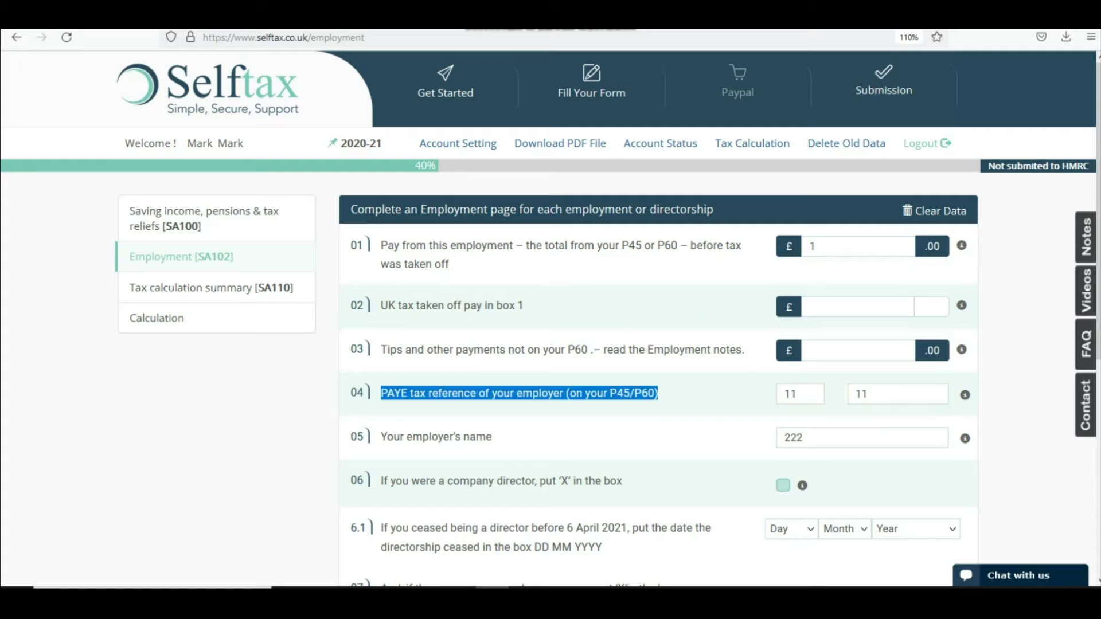
double_click(430, 437)
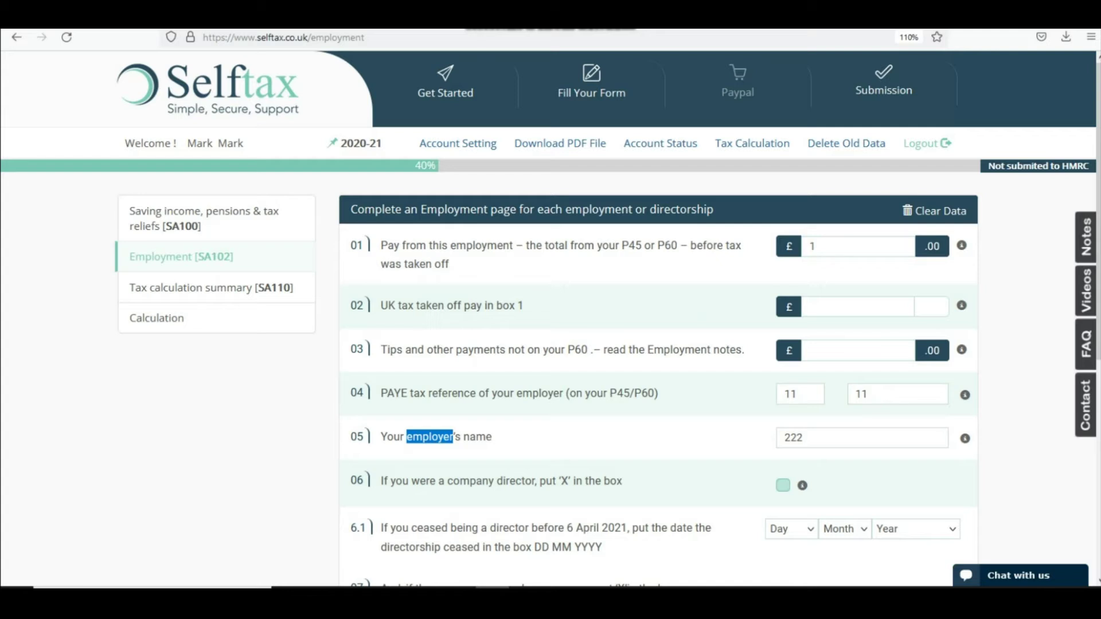
triple_click(429, 437)
click(436, 437)
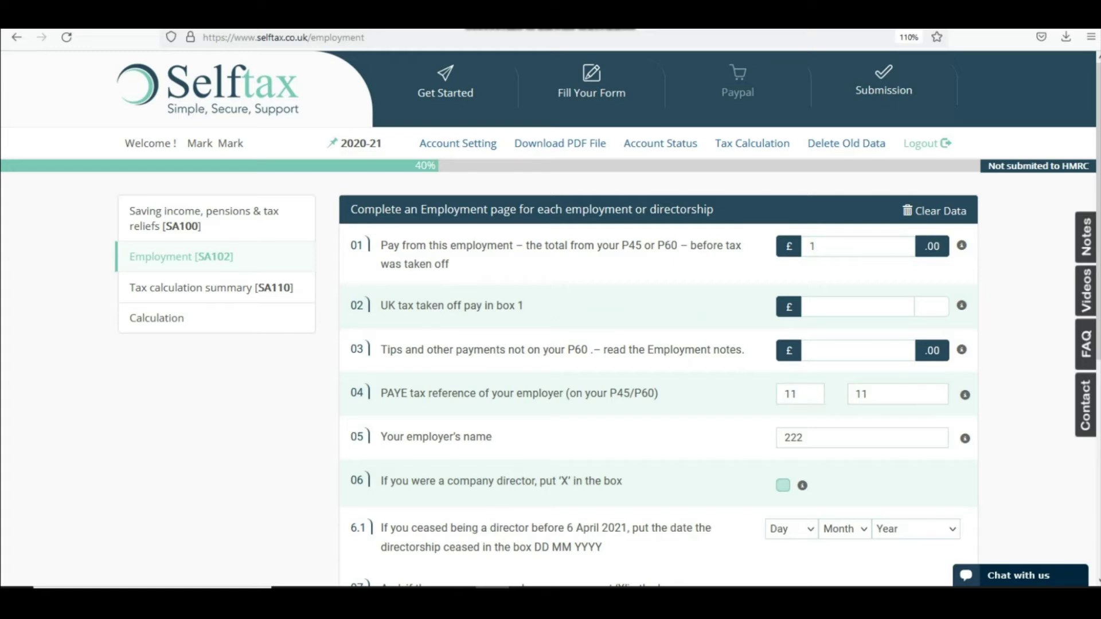
triple_click(401, 480)
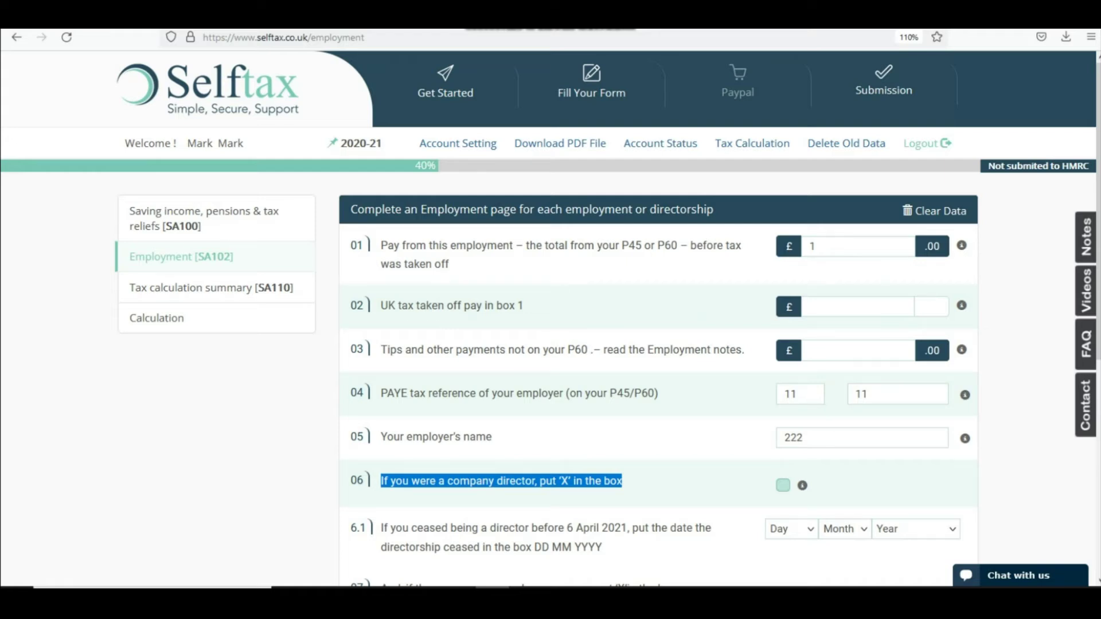
Try 0 as the pay in box 1, replace it with 1, and save the first Employment page
double_click(812, 246)
text(0)
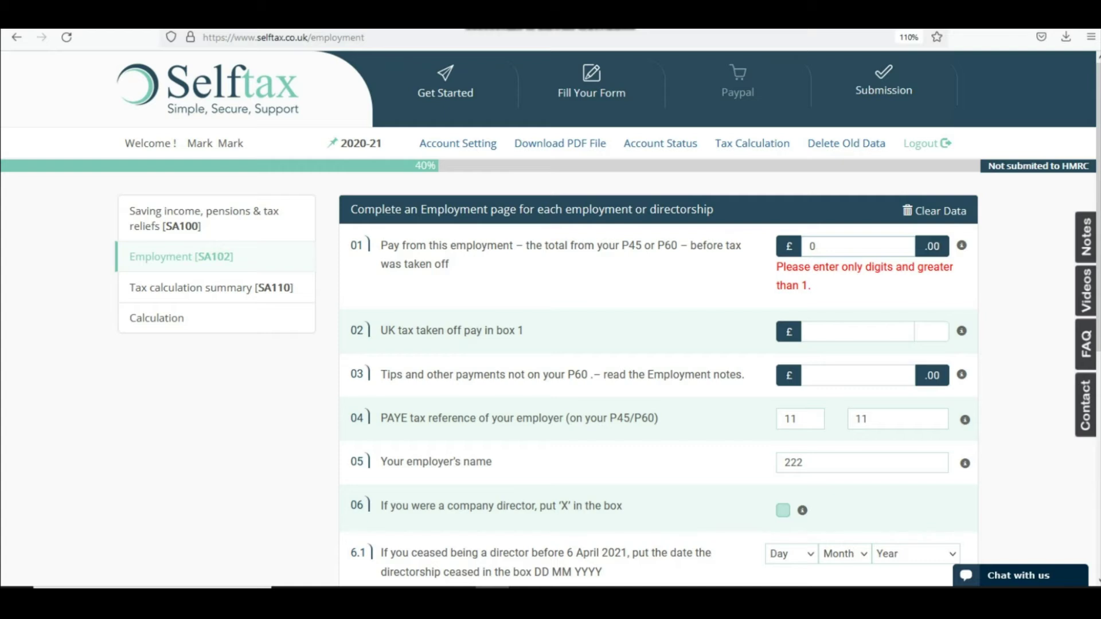
key(ctrl+a)
text(1)
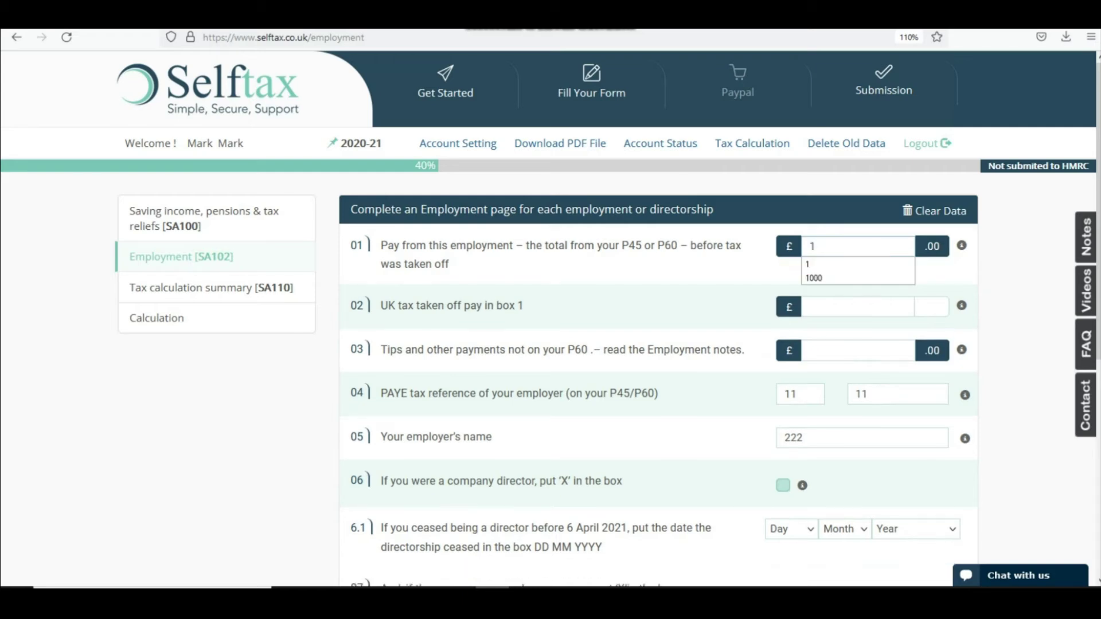
scroll(658, 372, down, 6)
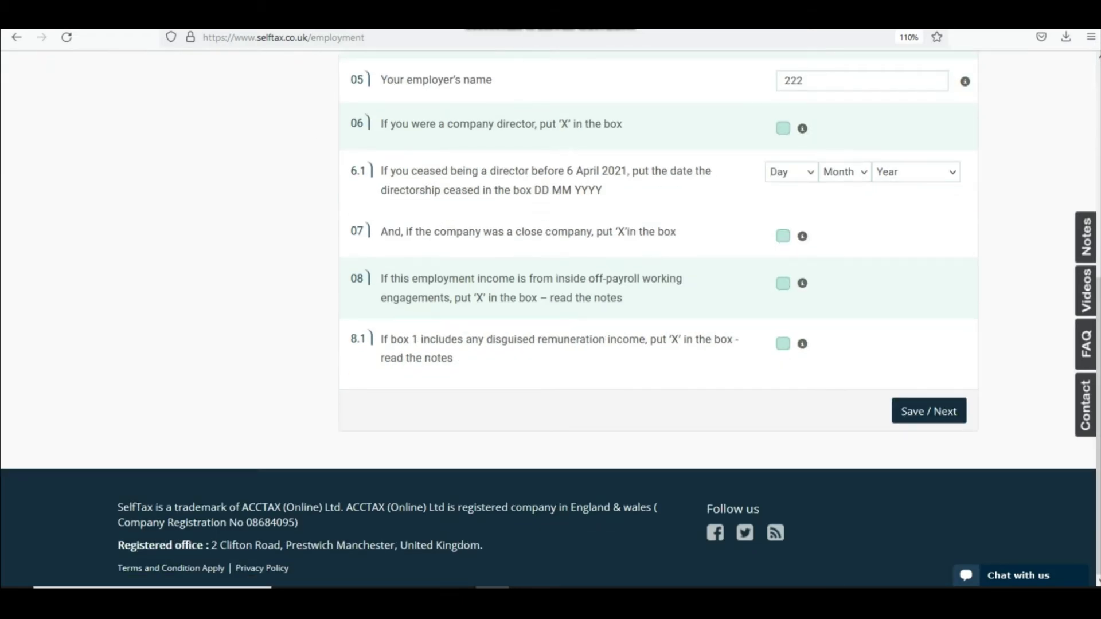
click(929, 410)
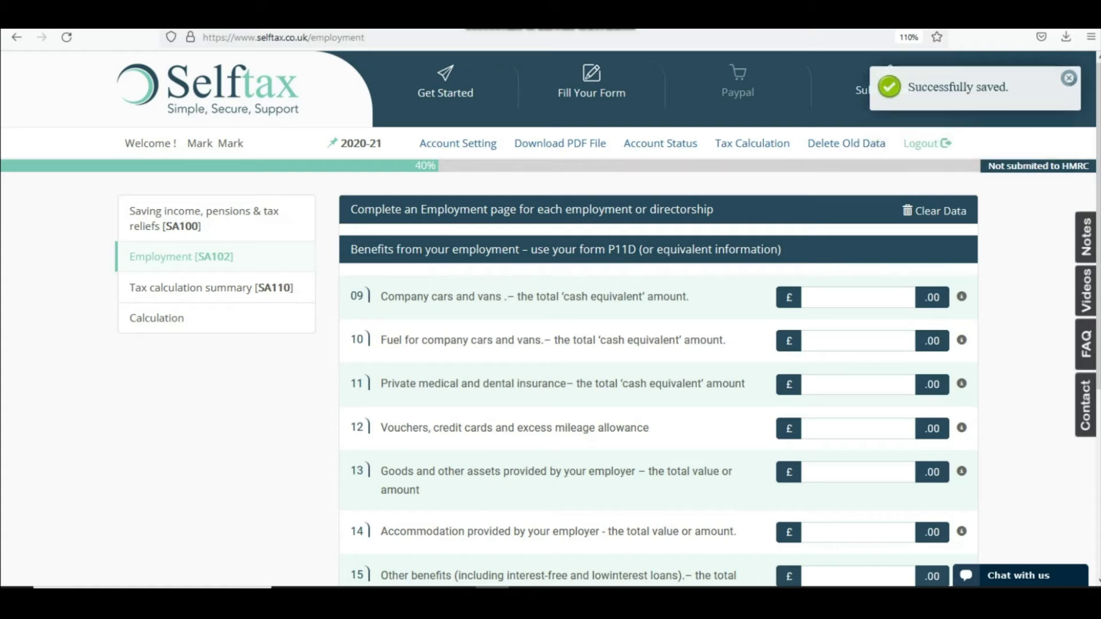
Review the employment benefits in boxes 9 to 16, and save the page with all amounts left blank
triple_click(616, 296)
double_click(616, 297)
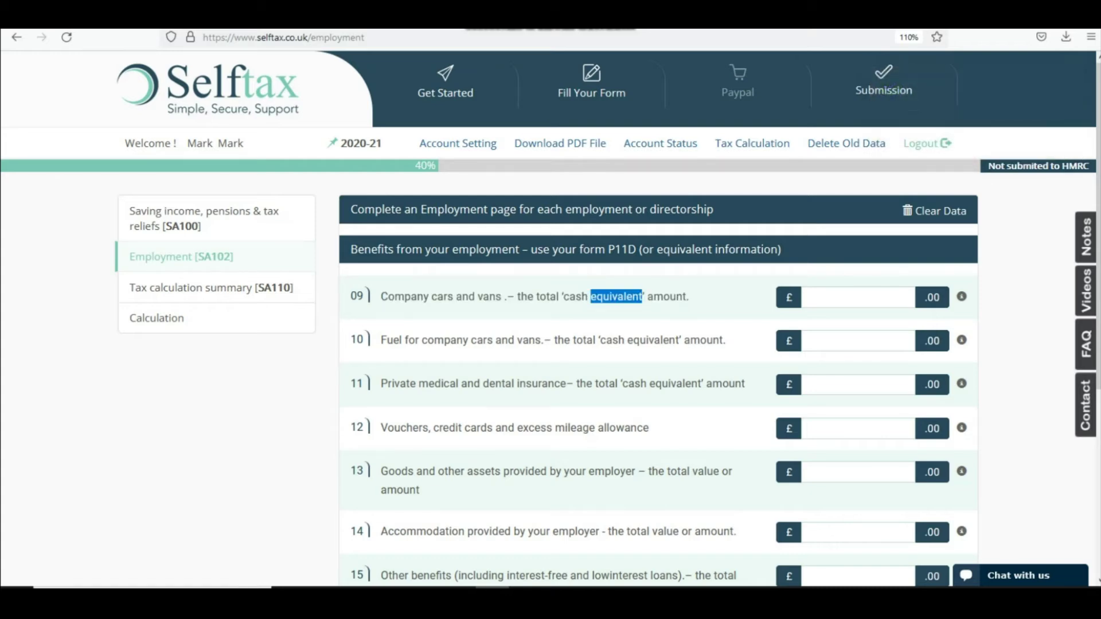
scroll(616, 296, down, 5)
double_click(576, 355)
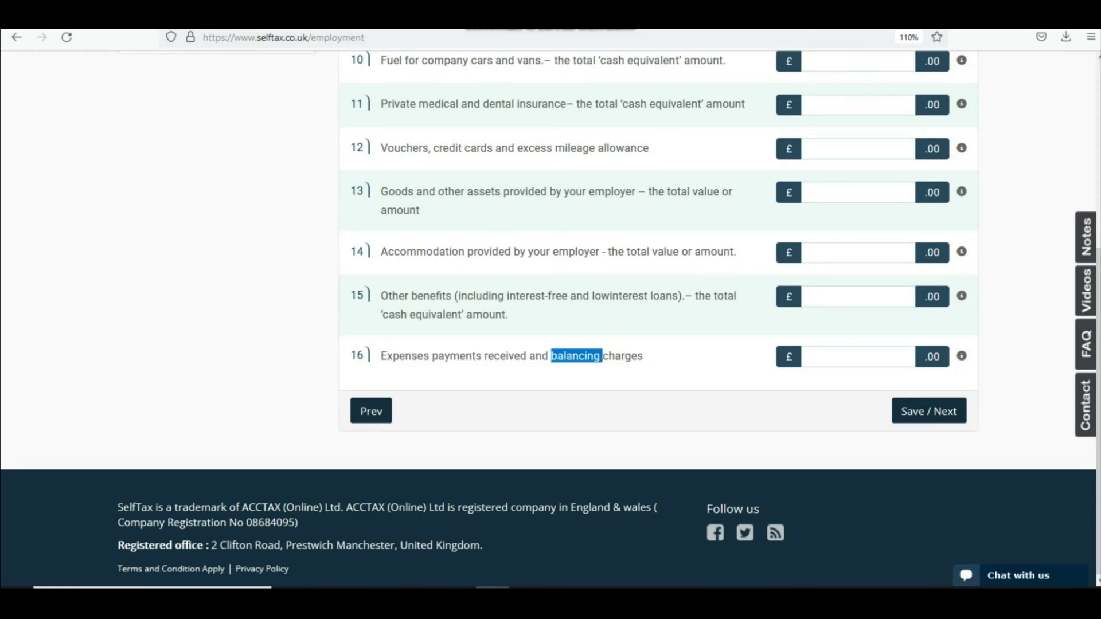
click(576, 355)
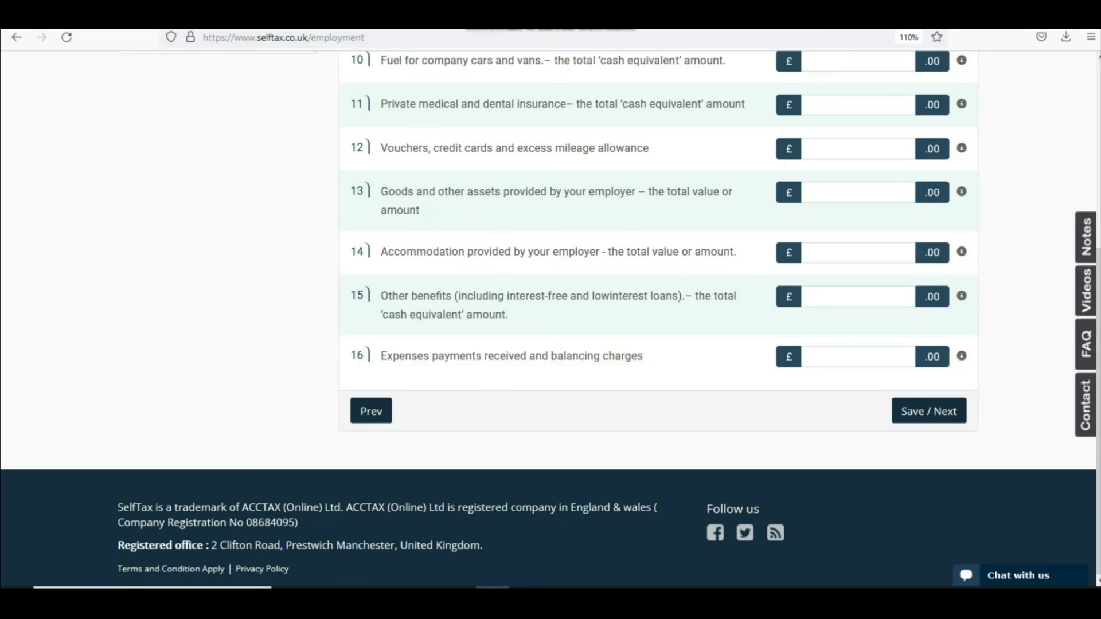
click(929, 411)
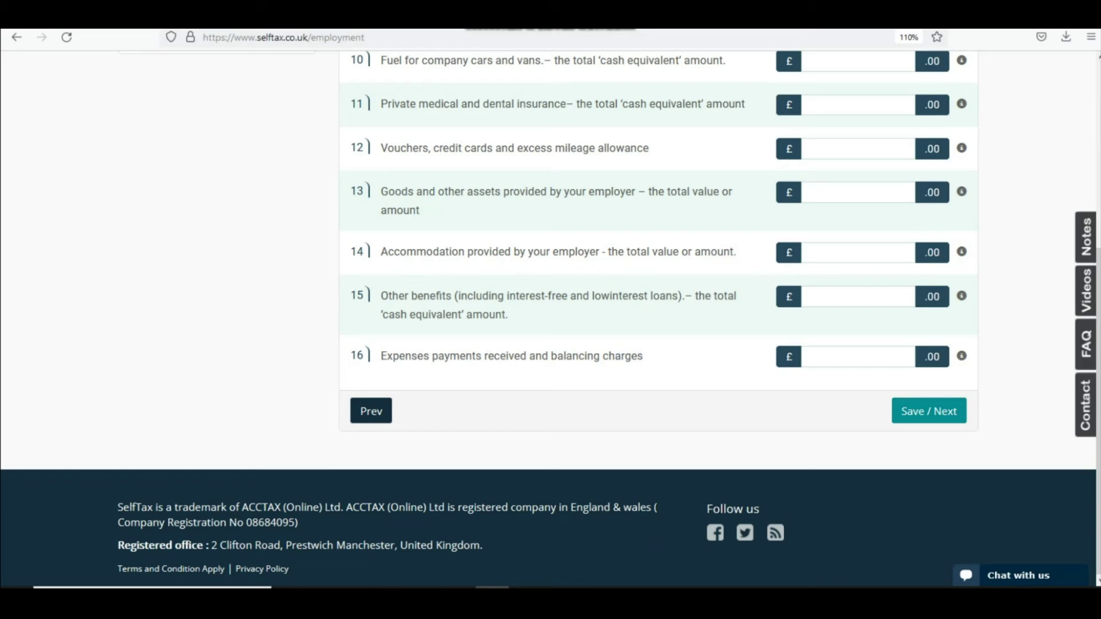